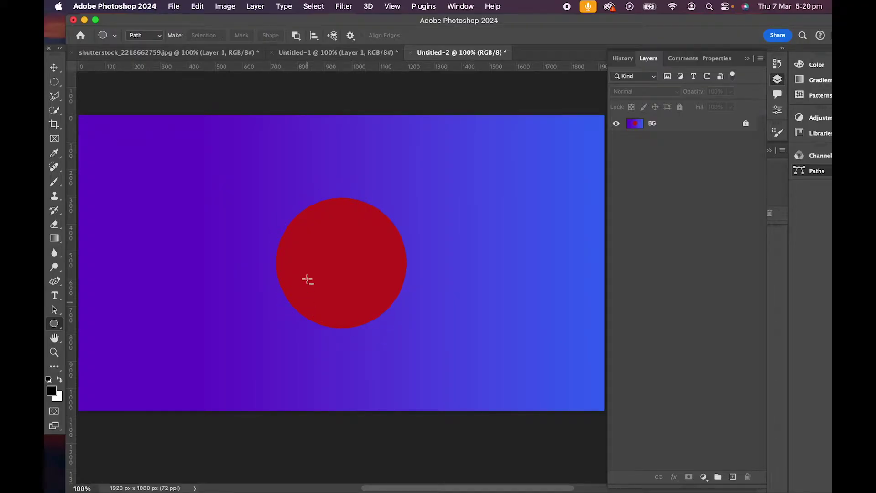
Reselect the Ellipse tool and open its drawing mode menu to choose Path
key(v)
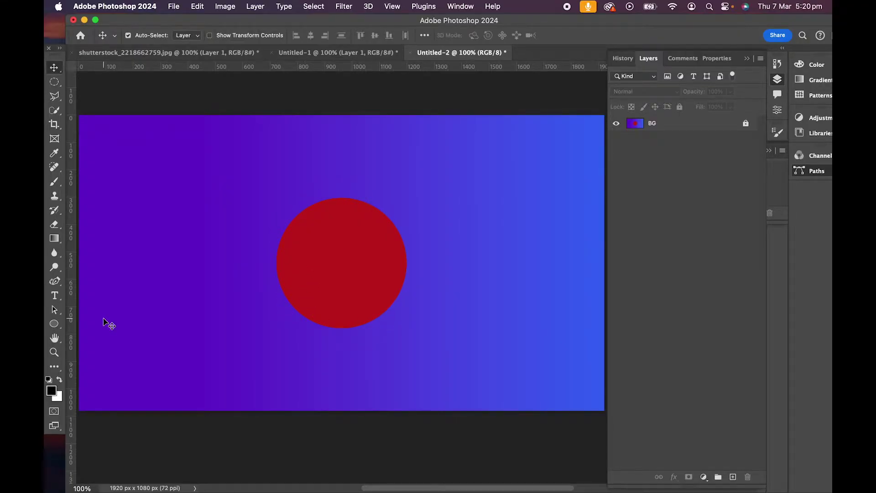
click(54, 323)
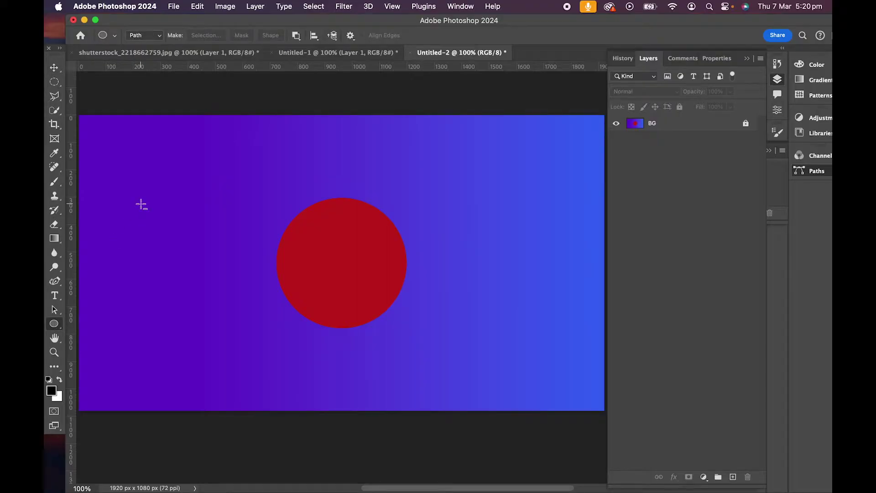
click(152, 34)
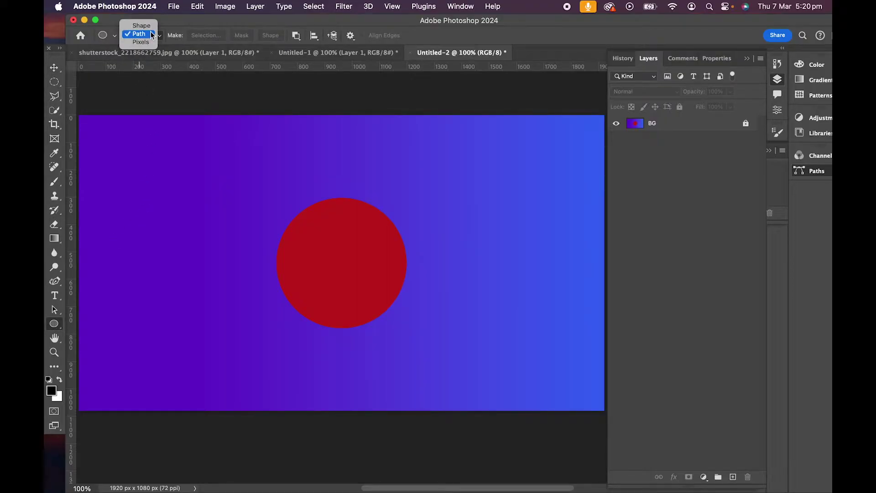
Draw a 547 px circular path around the red circle and centre it
click(152, 35)
mouse_move(264, 192)
mouse_down()
mouse_move(369, 291)
mouse_move(439, 334)
mouse_up()
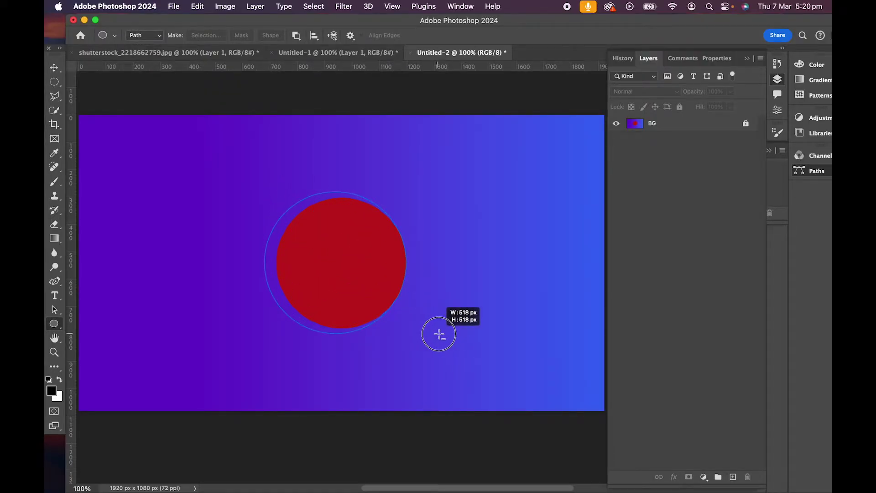
drag(440, 334, 452, 341)
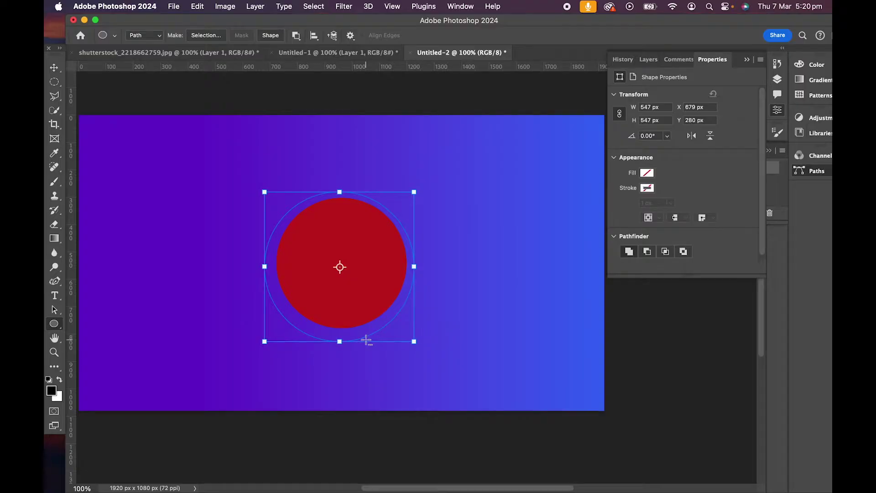
drag(346, 309, 353, 311)
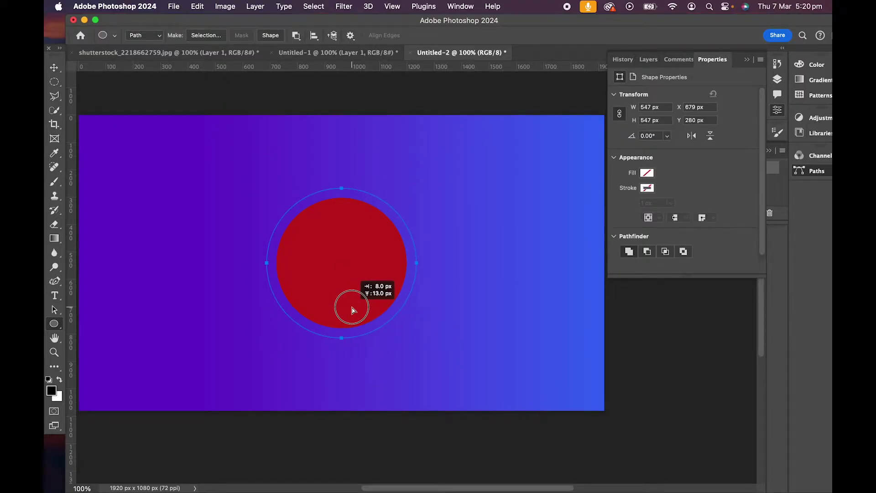
drag(352, 310, 352, 304)
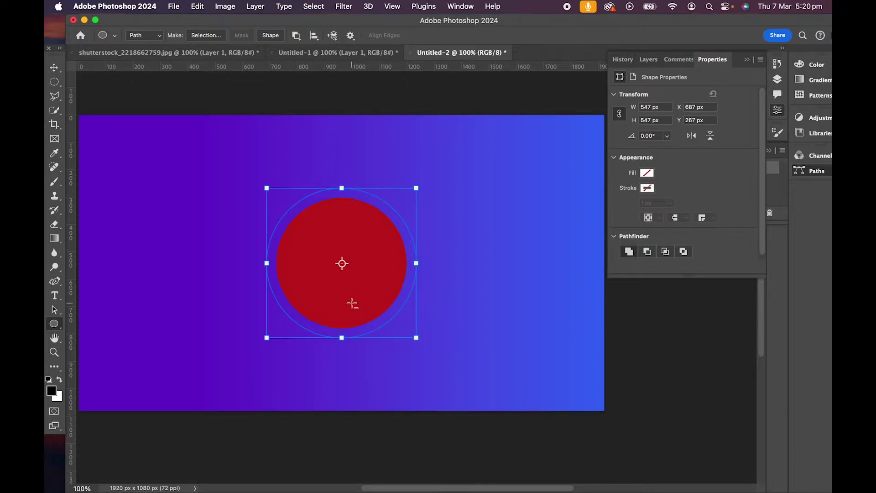
Place Horizontal Type text 'I LIKE PHOTOSHOP' on the circular path
click(54, 296)
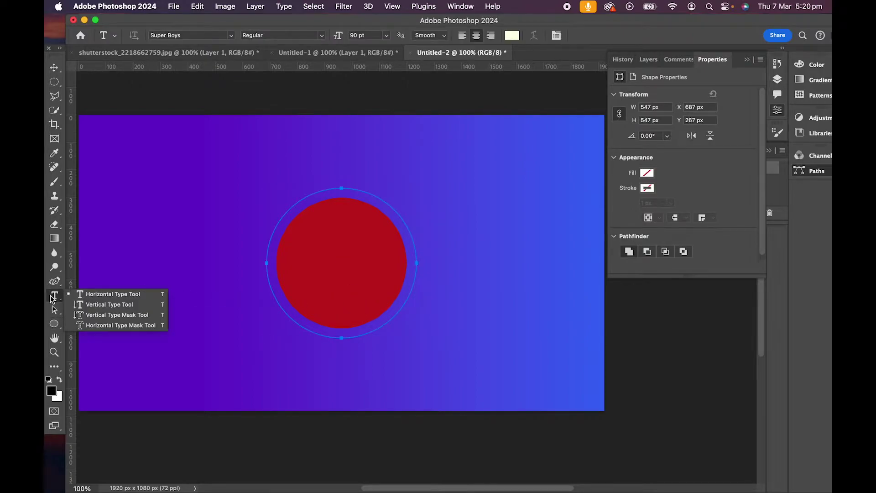
click(81, 294)
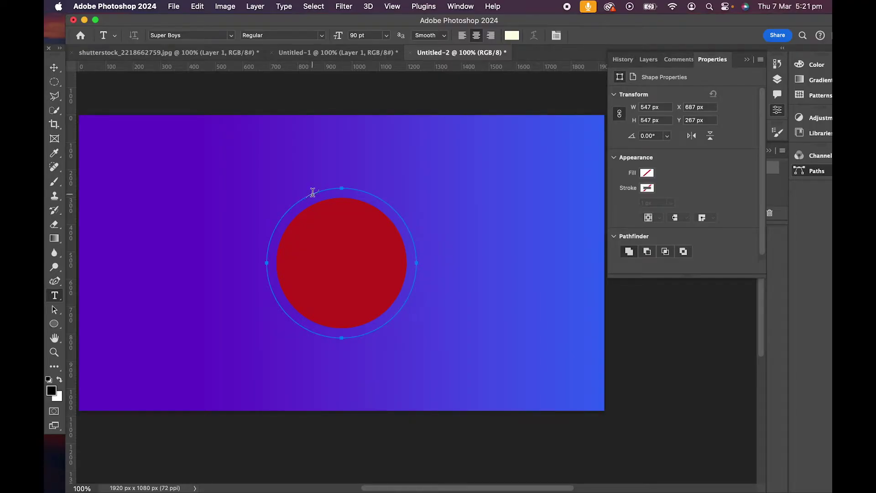
click(312, 193)
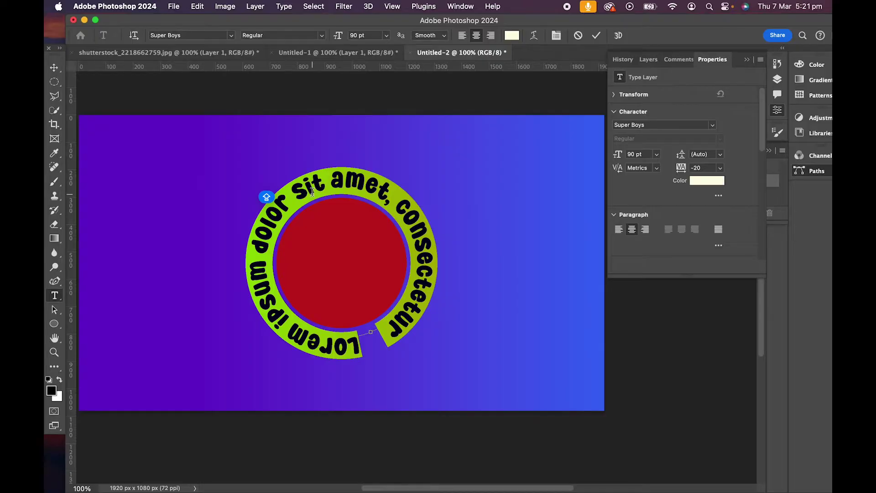
text(I)
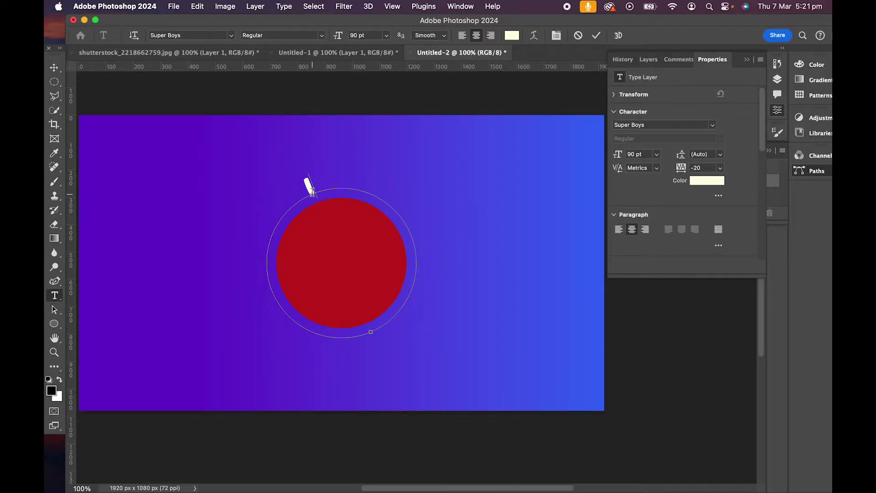
text( LIKE PHOTOSH)
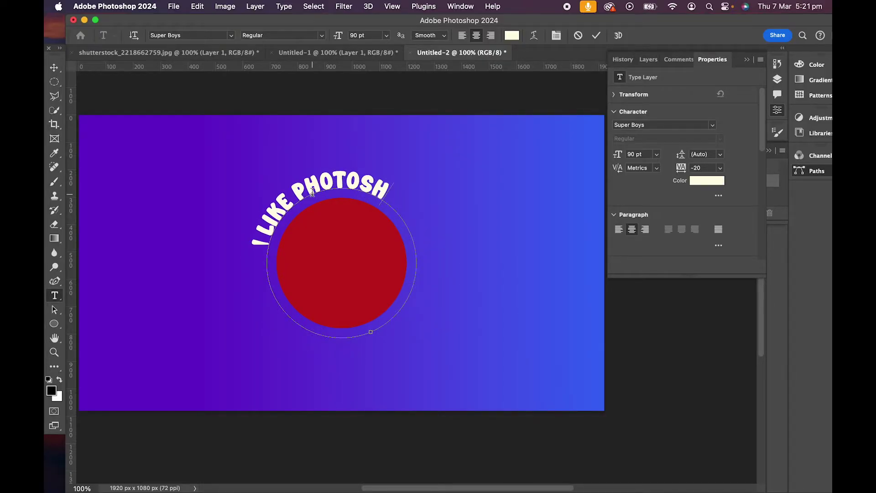
text(OP)
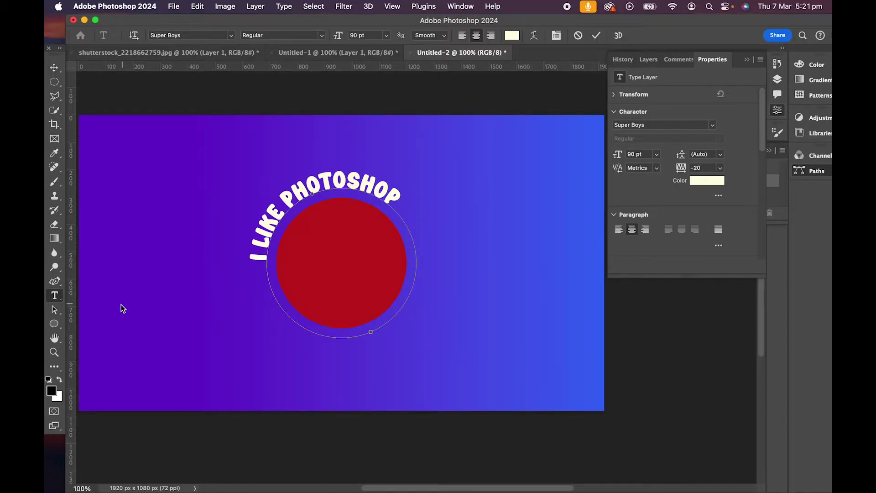
Commit the text and slide it along the path to arch over the circle's top
click(54, 324)
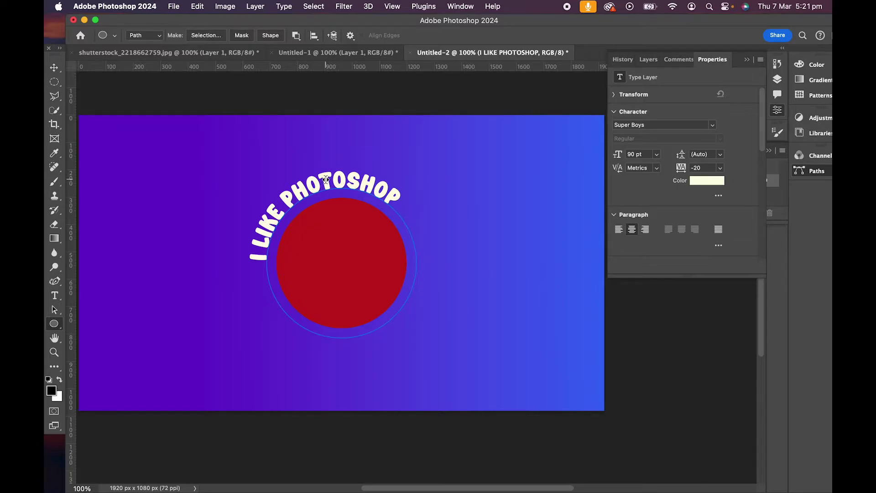
drag(326, 180, 331, 181)
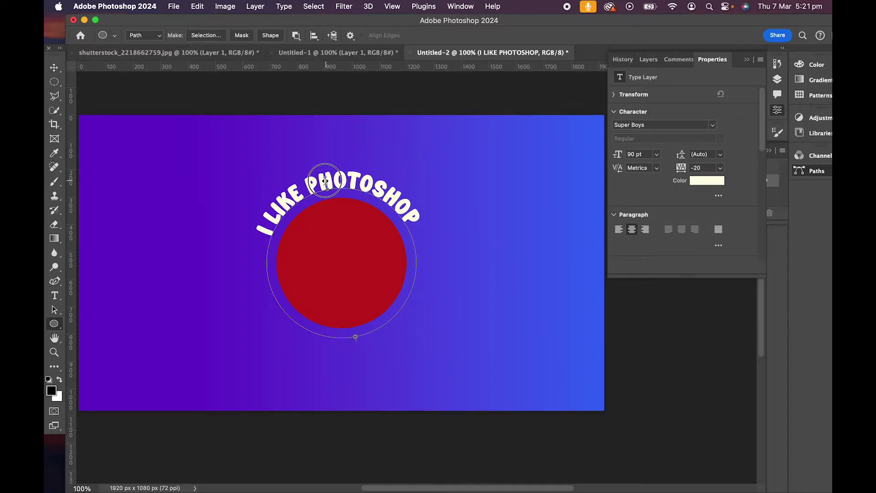
drag(332, 181, 310, 185)
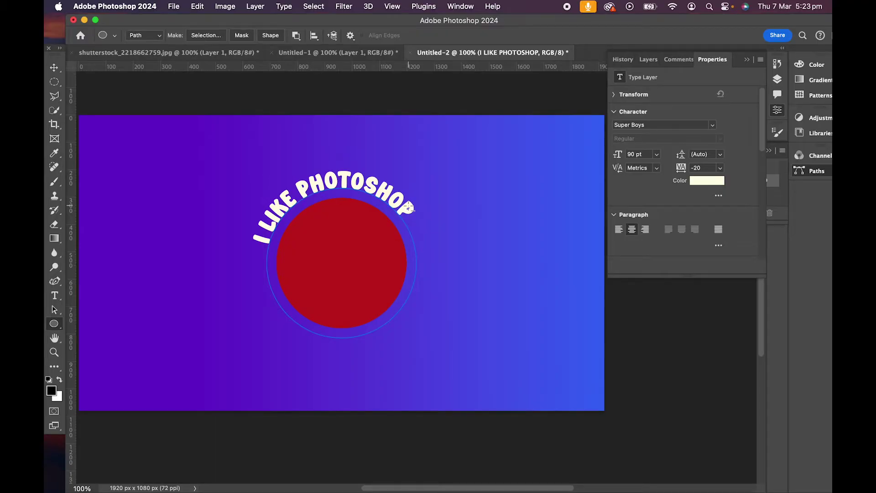
Scale the circle path and text down slightly, recentre them, and show the Layers panel
key(super+t)
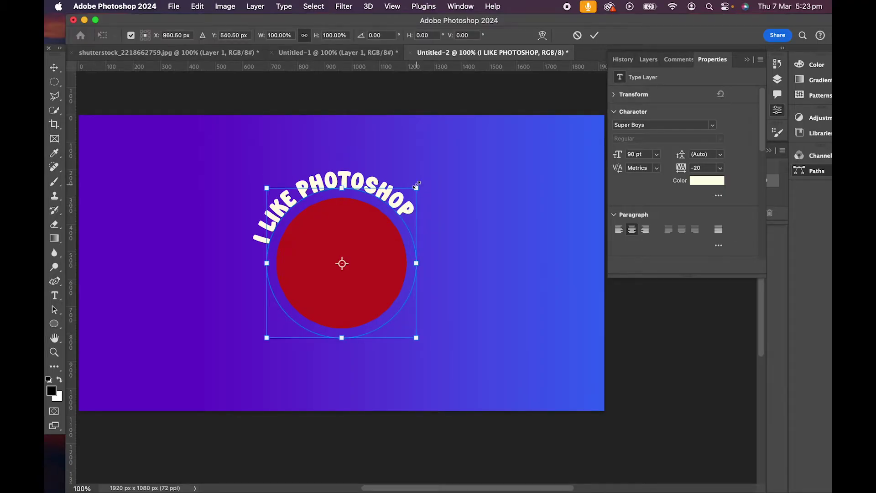
drag(417, 186, 382, 209)
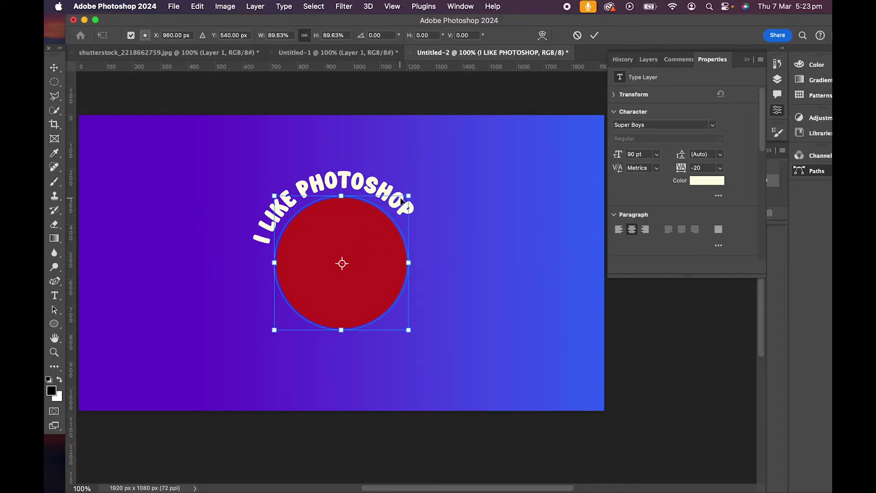
drag(408, 196, 410, 194)
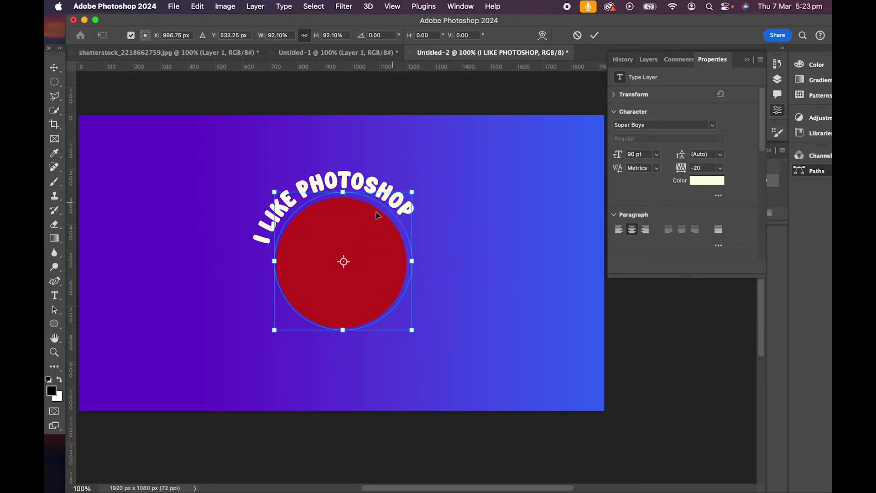
drag(360, 227, 357, 240)
key(Return)
key(u)
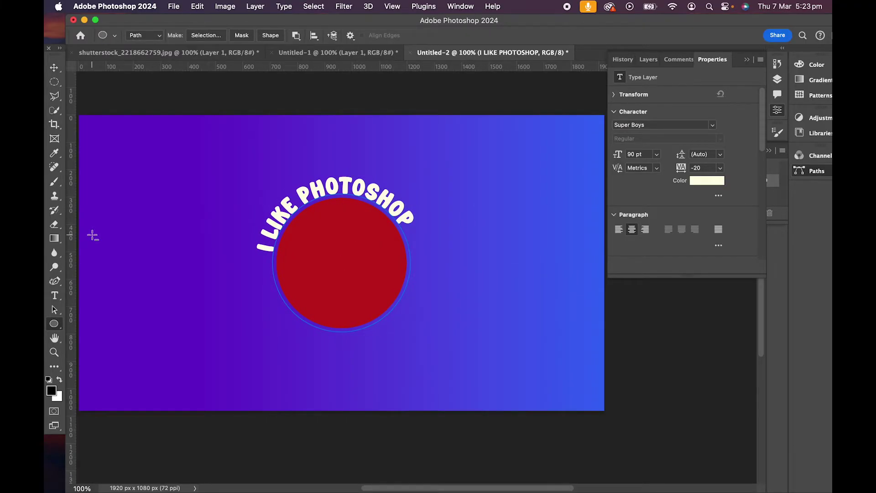
click(777, 81)
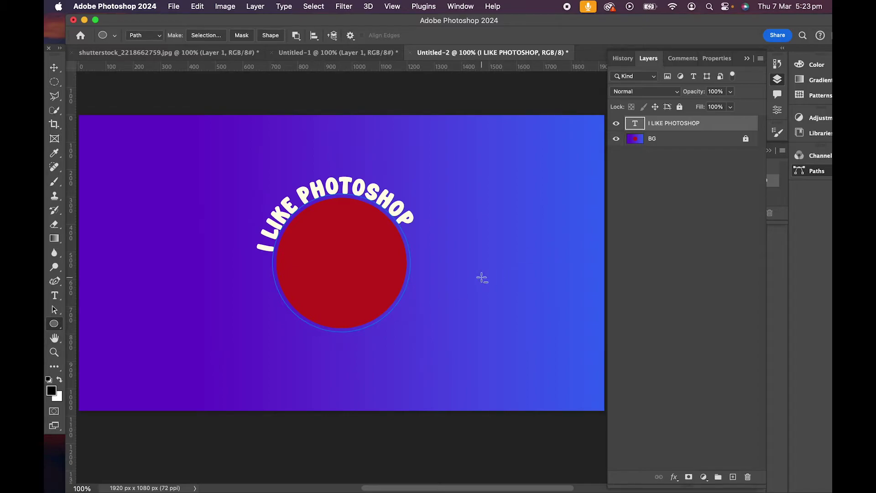
Duplicate the curved text layer and flip the copy to the circle's bottom
key(cmd+j)
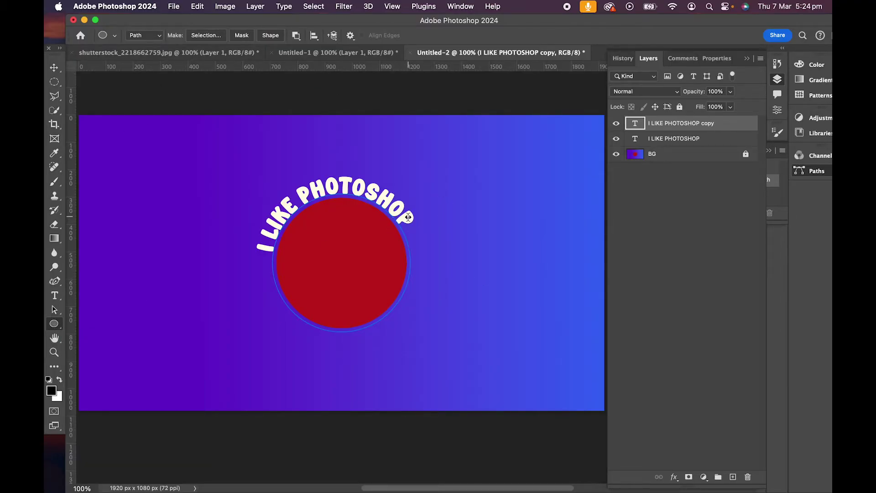
mouse_move(404, 217)
mouse_down()
mouse_move(415, 326)
mouse_move(404, 333)
mouse_up()
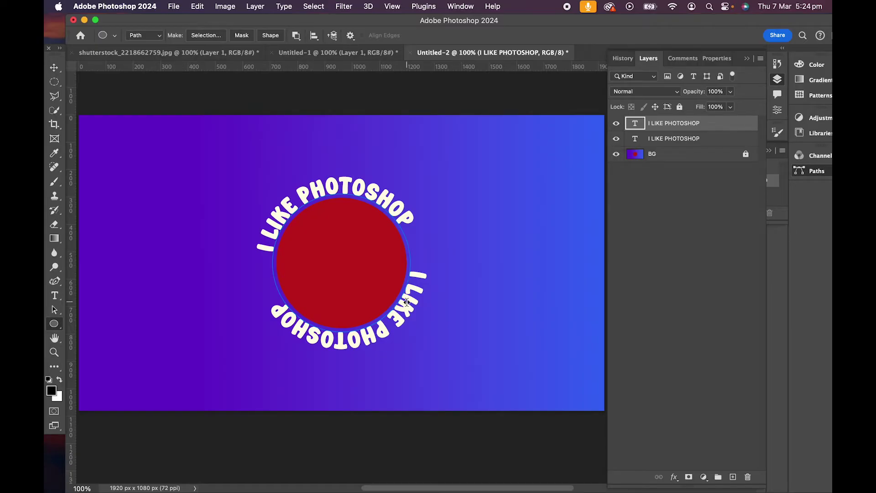
drag(408, 301, 347, 291)
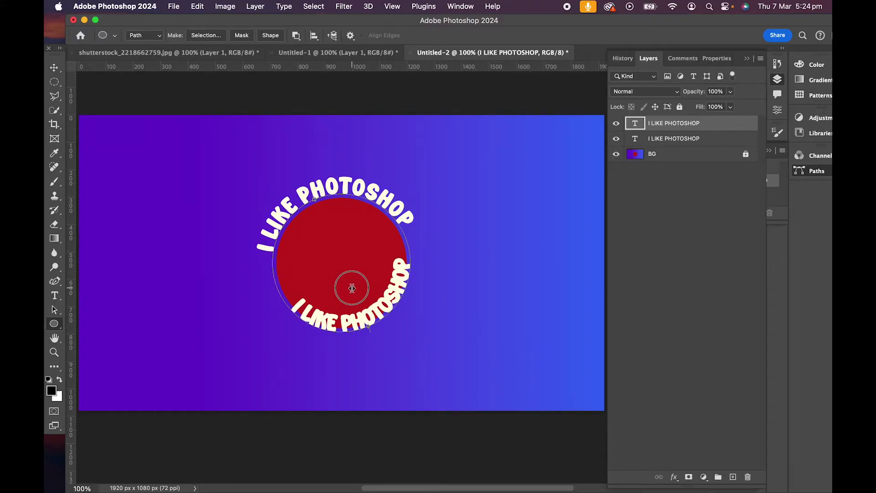
drag(346, 291, 348, 293)
key(t)
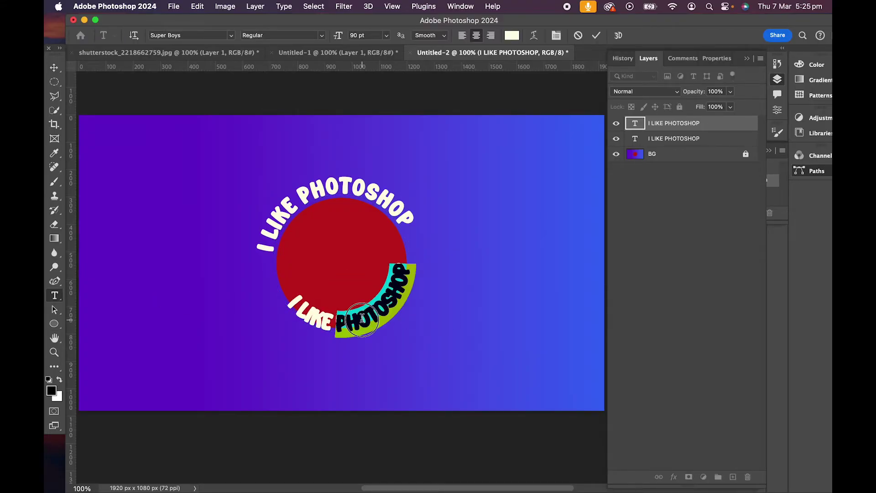
Give the bottom text a -64 pt baseline shift in the Character panel
triple_click(364, 319)
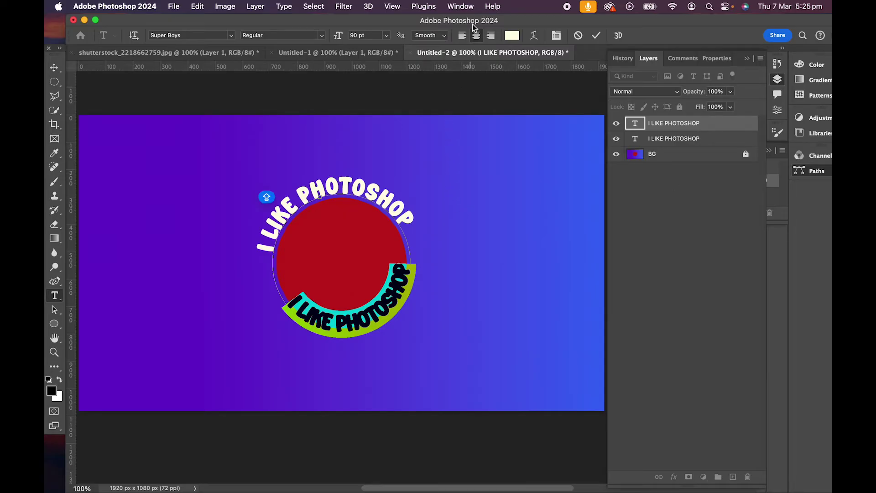
click(470, 7)
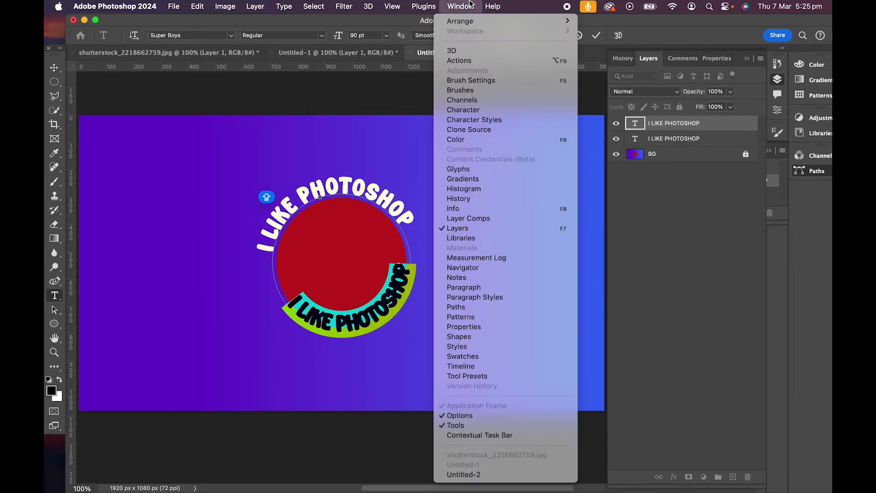
click(476, 110)
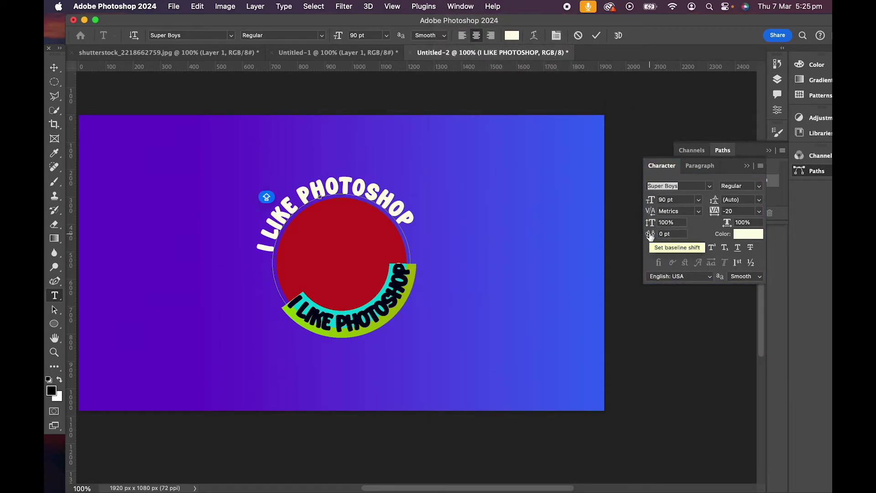
drag(651, 235, 639, 235)
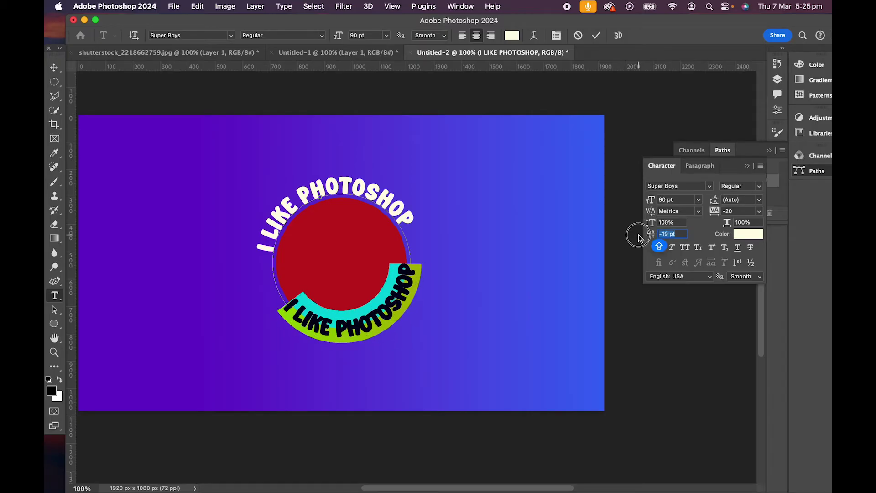
drag(639, 234, 614, 240)
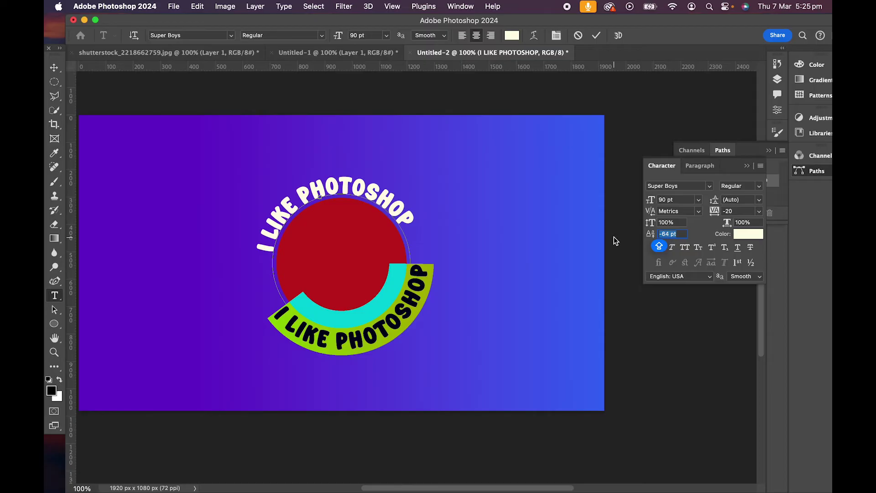
key(Return)
click(454, 333)
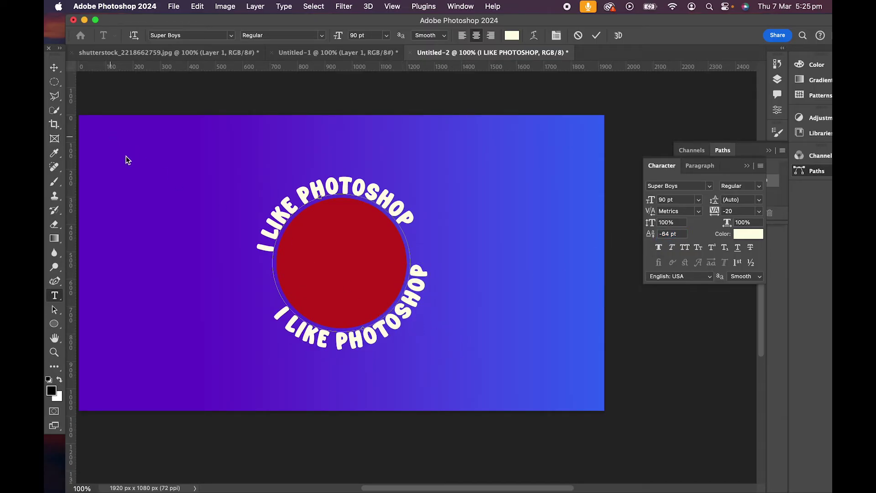
Resize the bottom text to 79 pt with a -56 pt baseline shift
click(393, 319)
triple_click(392, 319)
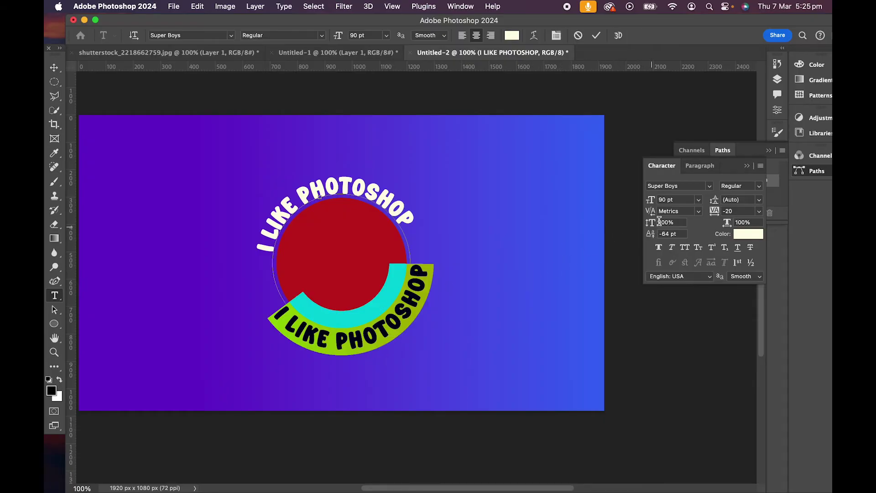
drag(657, 204, 646, 201)
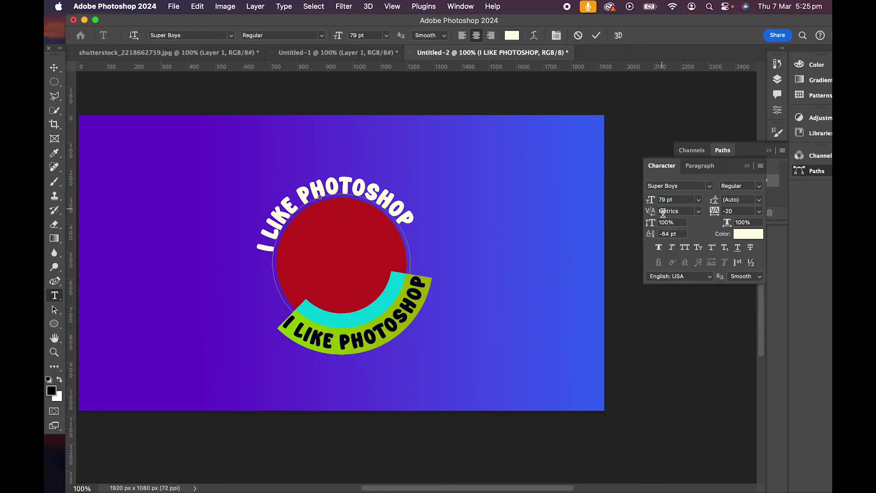
click(649, 234)
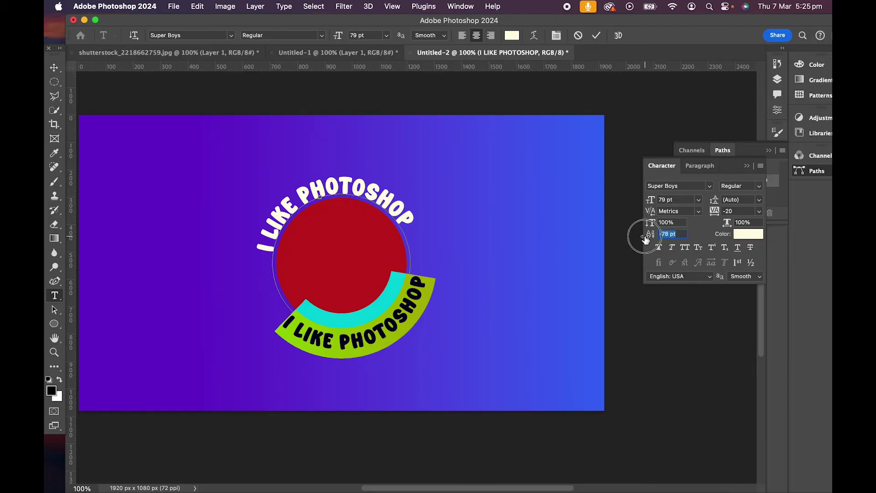
drag(655, 238, 665, 239)
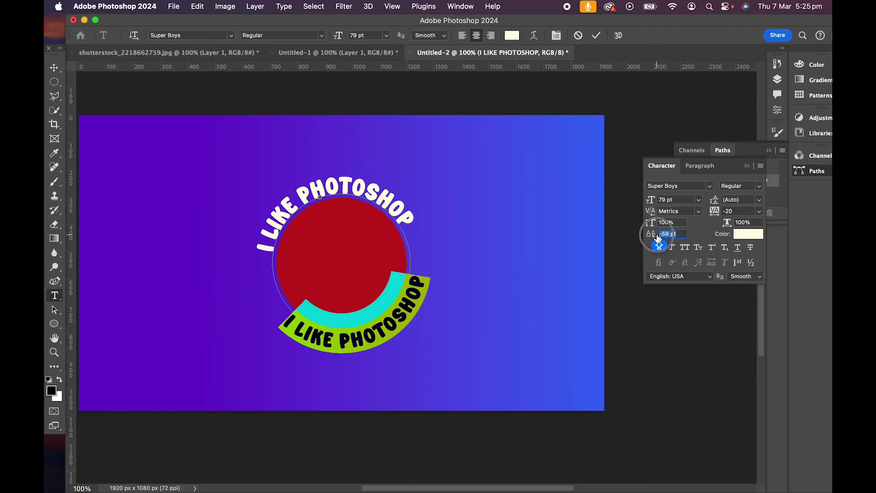
click(54, 68)
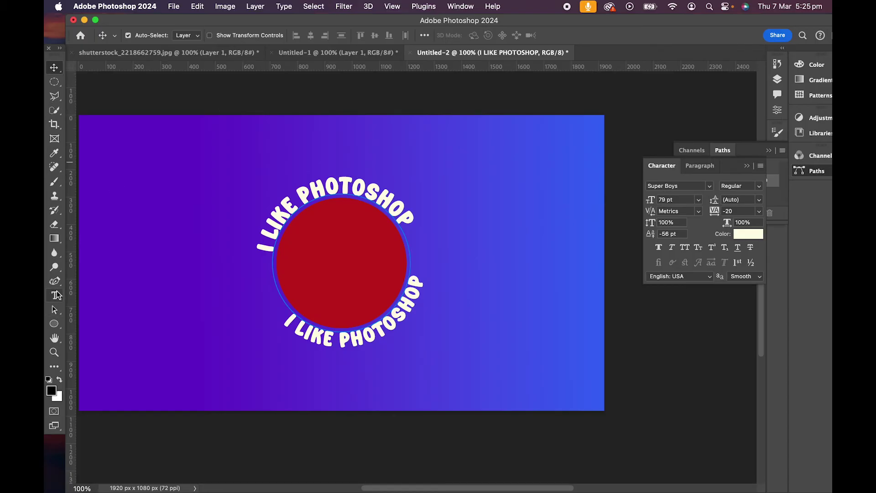
Rotate the lower curved text about 3 degrees around the circle with Free Transform
click(54, 323)
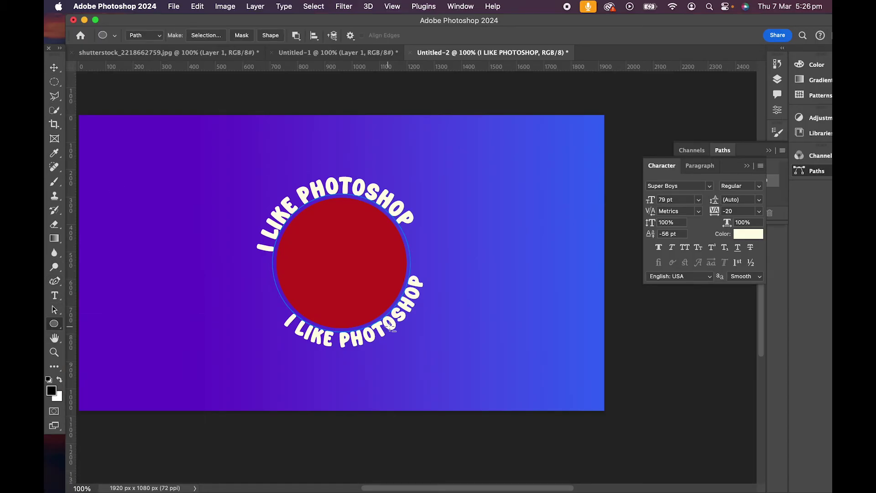
click(777, 79)
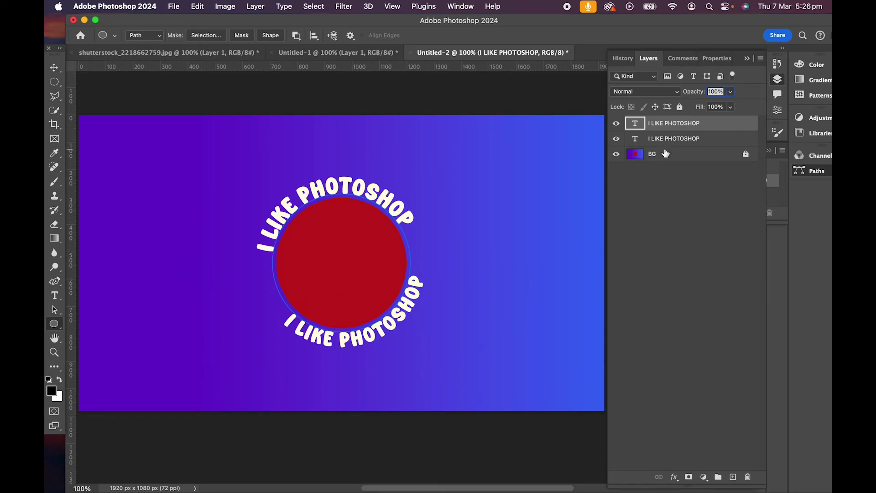
key(ctrl+t)
drag(431, 365, 448, 341)
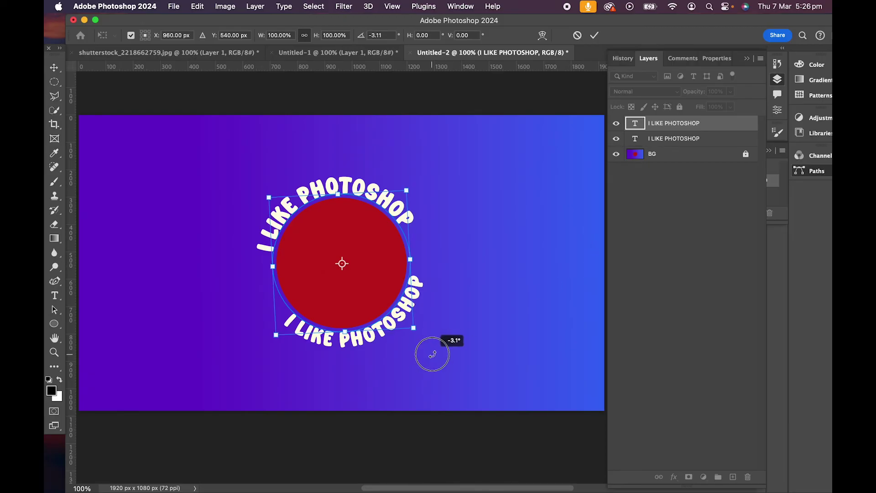
key(Return)
key(u)
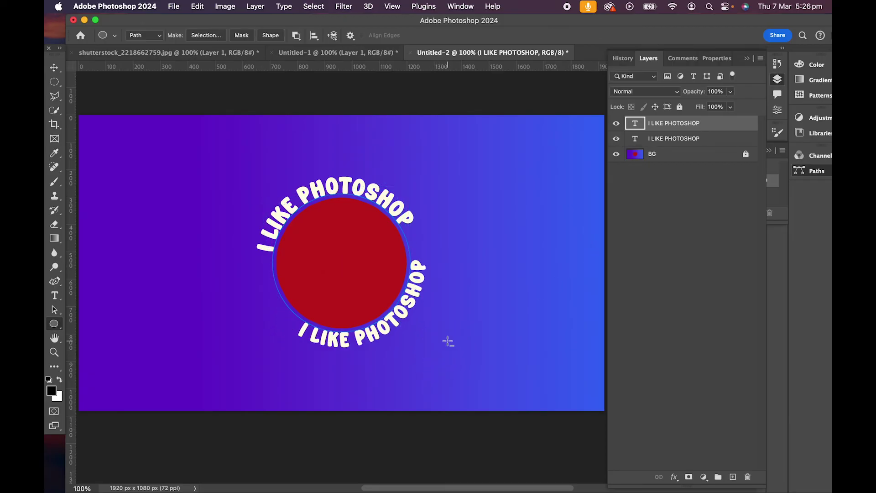